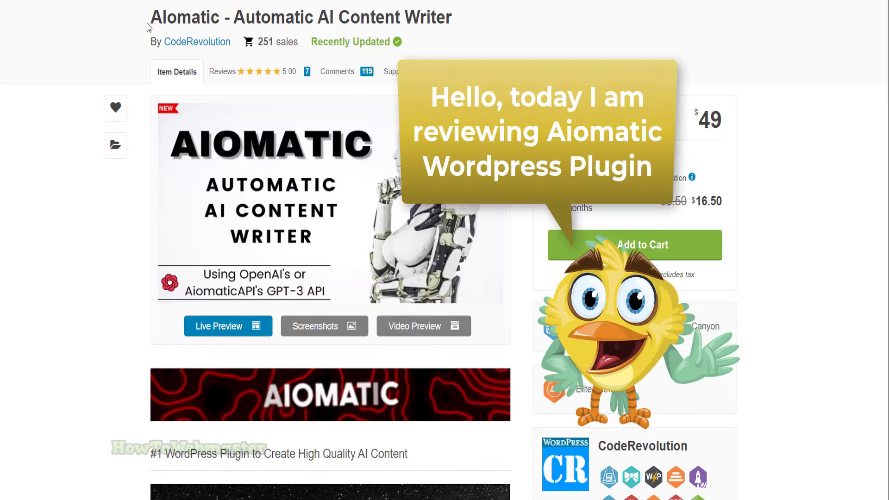
- Highlight the plugin's name in the product title and open its live demo site
drag(230, 33, 323, 23)
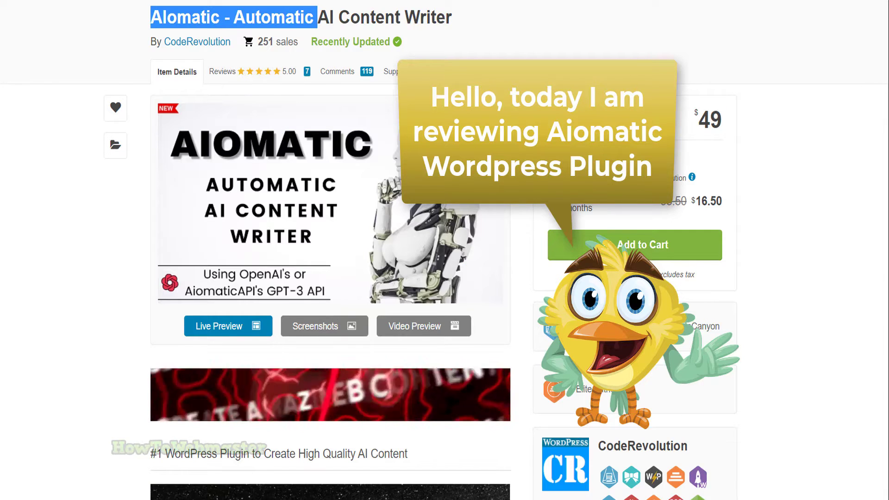
scroll(330, 251, down, 5)
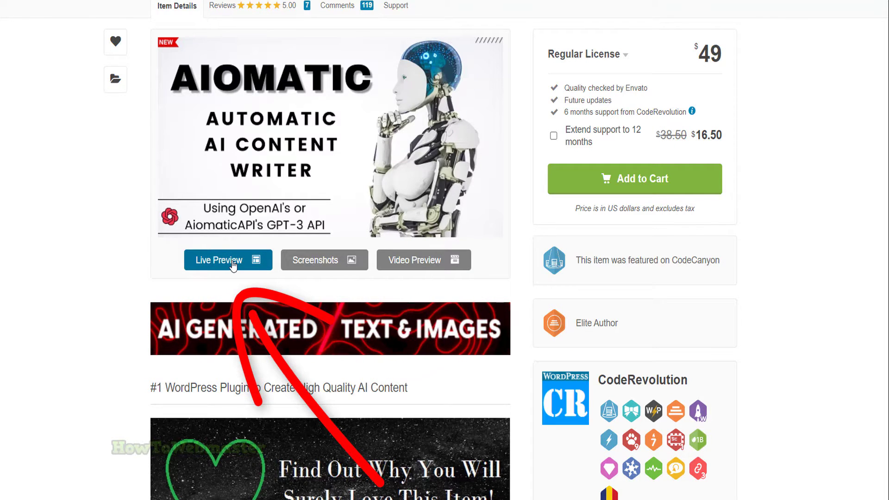
click(226, 262)
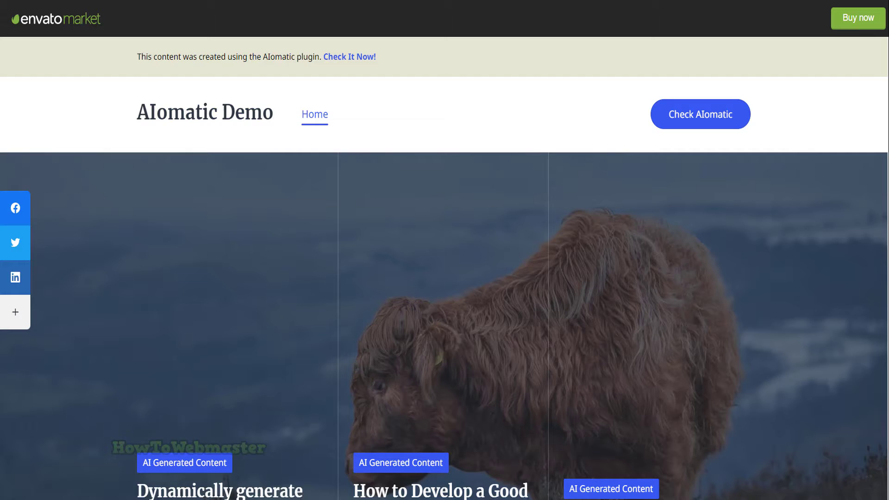
scroll(445, 278, down, 10)
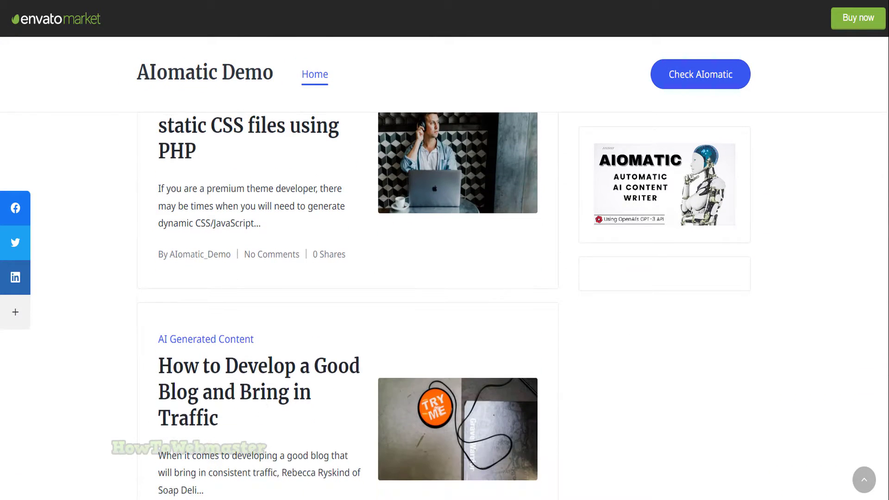
scroll(643, 107, up, 1)
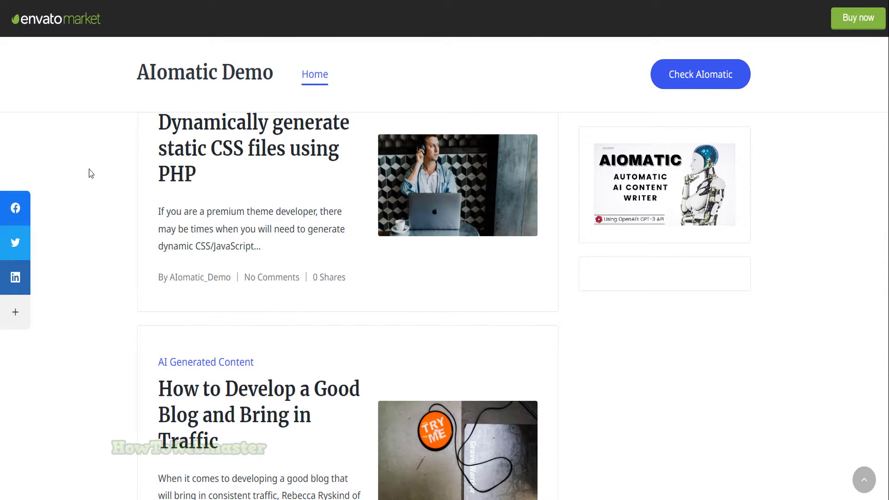
- Open the 'Dynamically generate static CSS files using PHP' post and read the blogging article to its end
click(200, 155)
scroll(445, 278, down, 12)
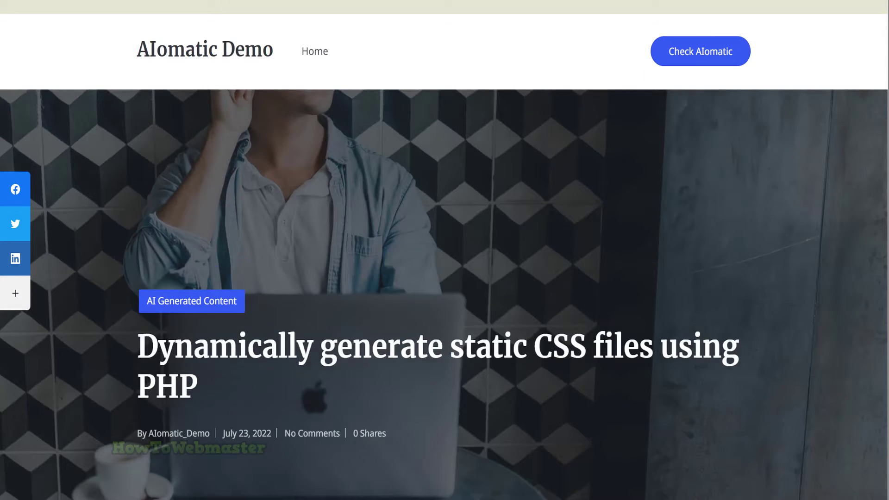
scroll(371, 139, down, 2)
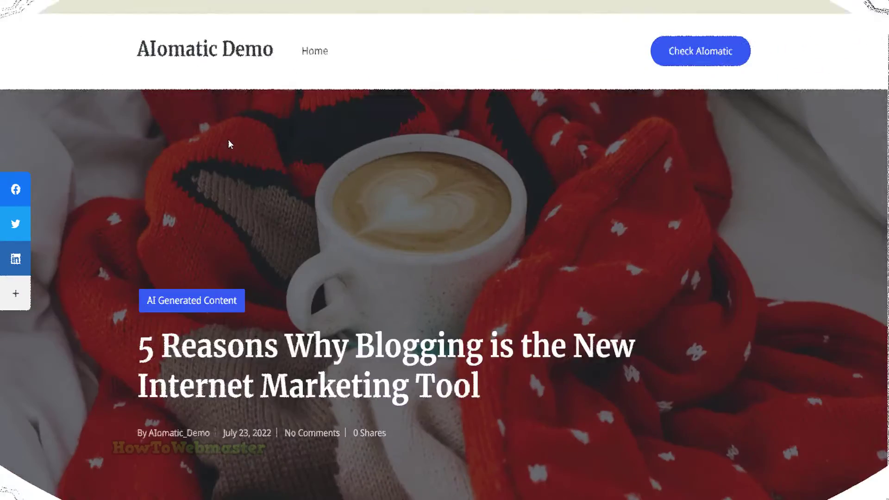
scroll(229, 140, down, 3)
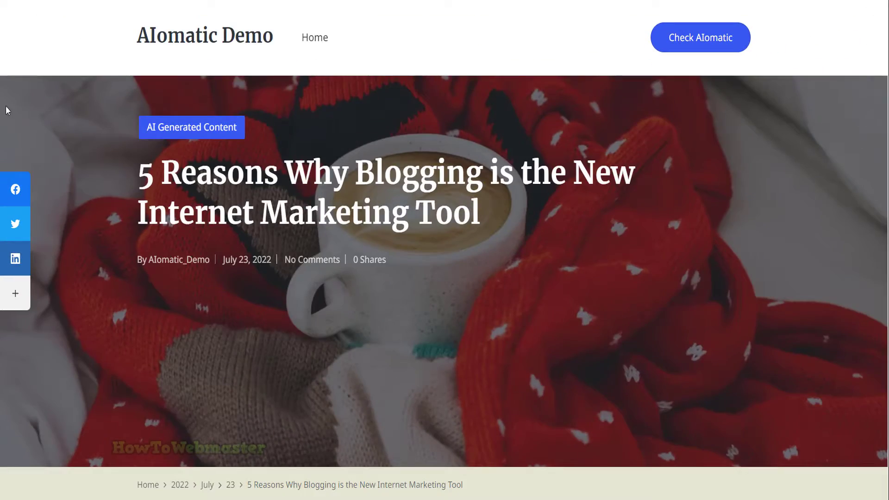
drag(208, 213, 457, 214)
scroll(528, 207, down, 8)
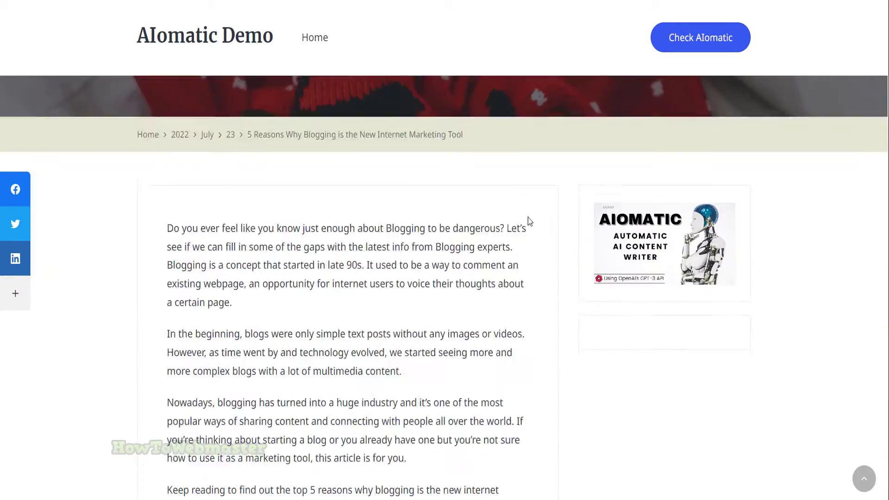
scroll(205, 177, down, 10)
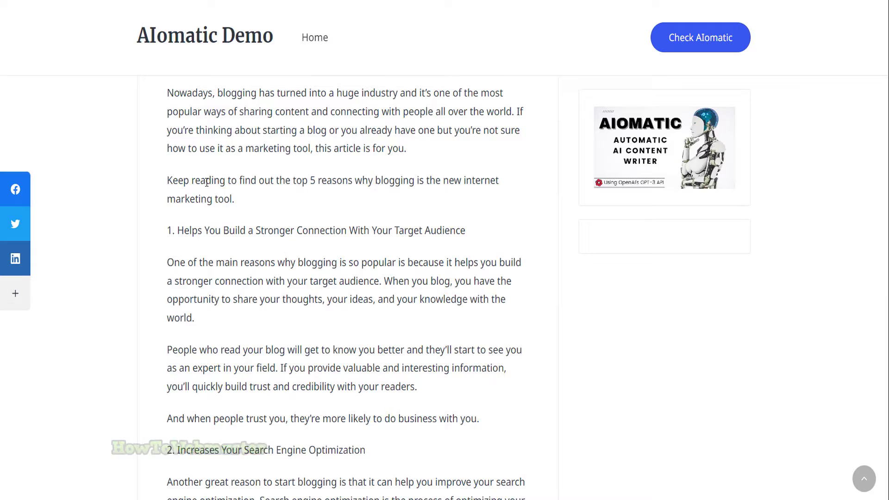
scroll(207, 186, down, 8)
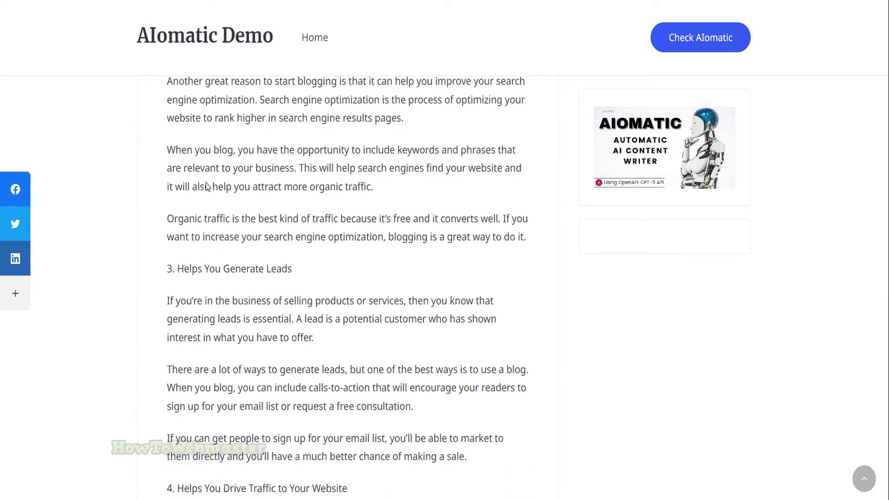
scroll(207, 183, down, 10)
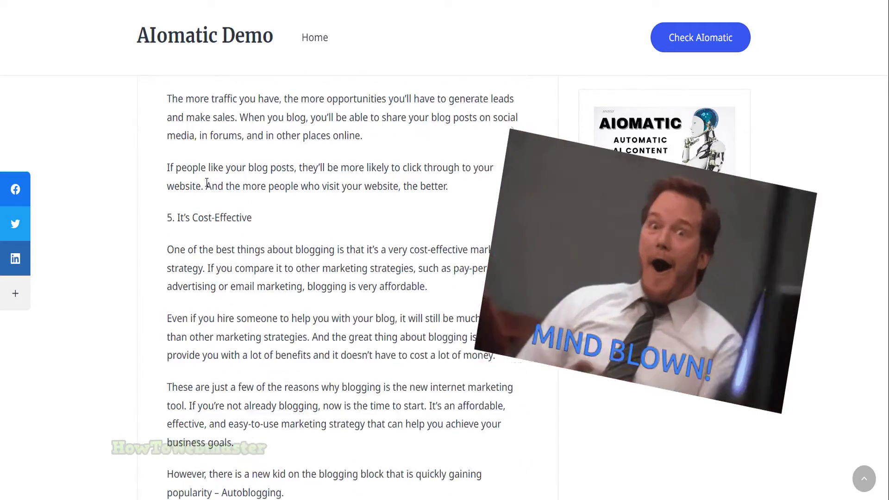
scroll(206, 181, down, 8)
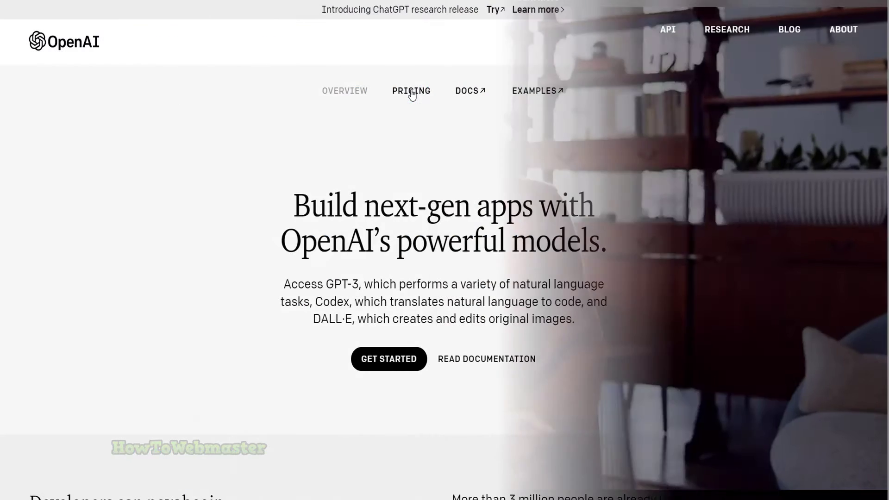
- Open OpenAI's API pricing page and scroll through the model prices
click(412, 93)
scroll(348, 127, down, 3)
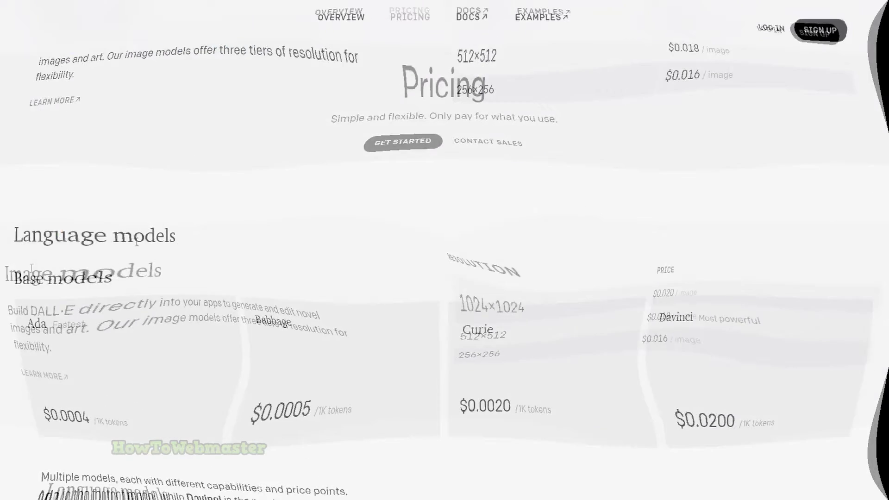
scroll(216, 252, down, 4)
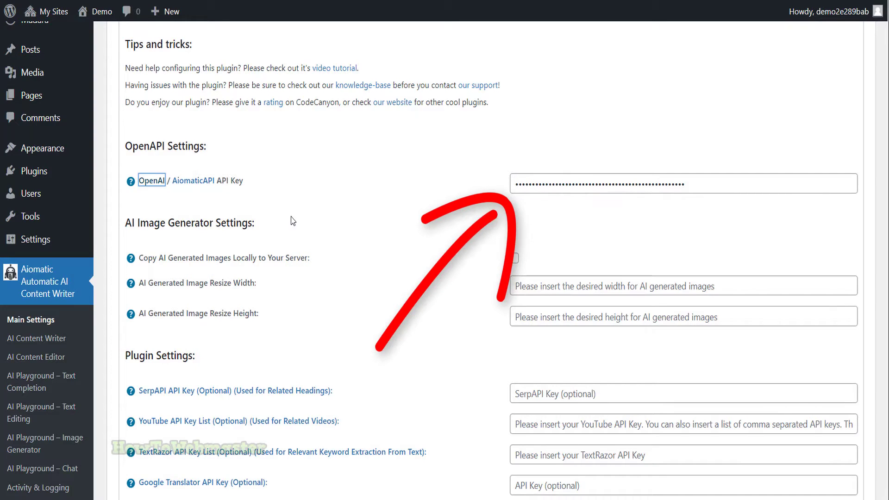
scroll(170, 255, down, 3)
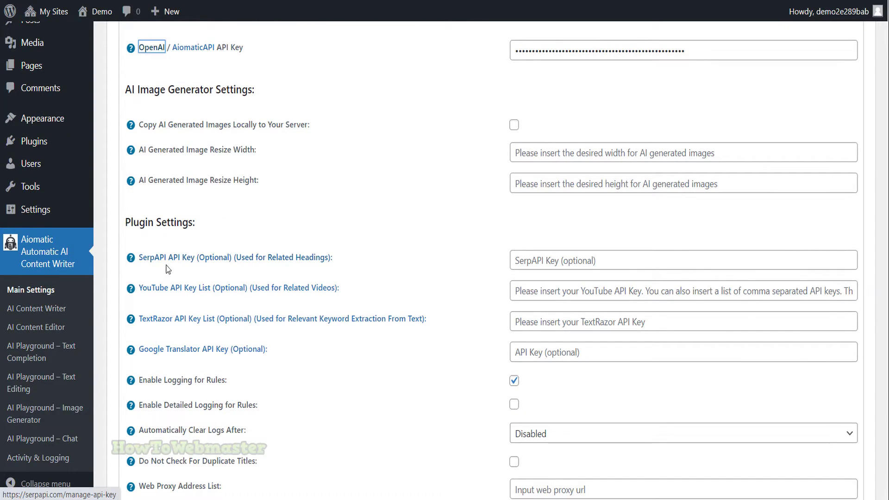
scroll(530, 146, down, 7)
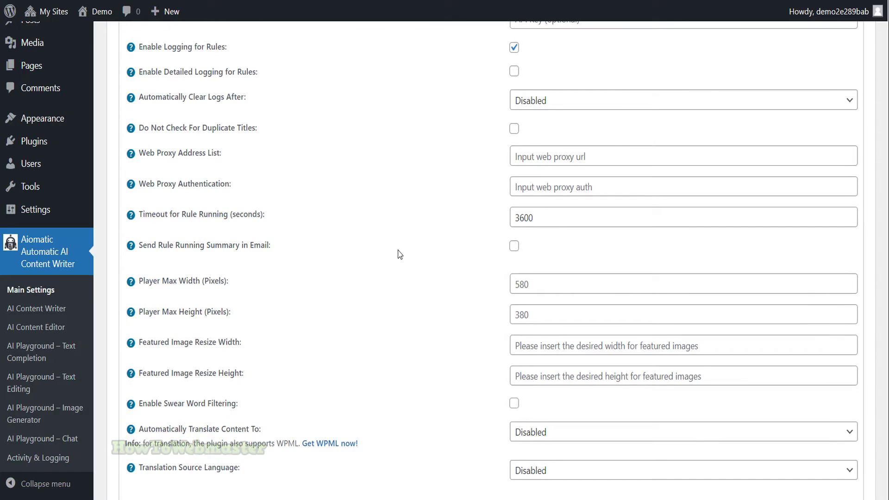
scroll(700, 259, down, 10)
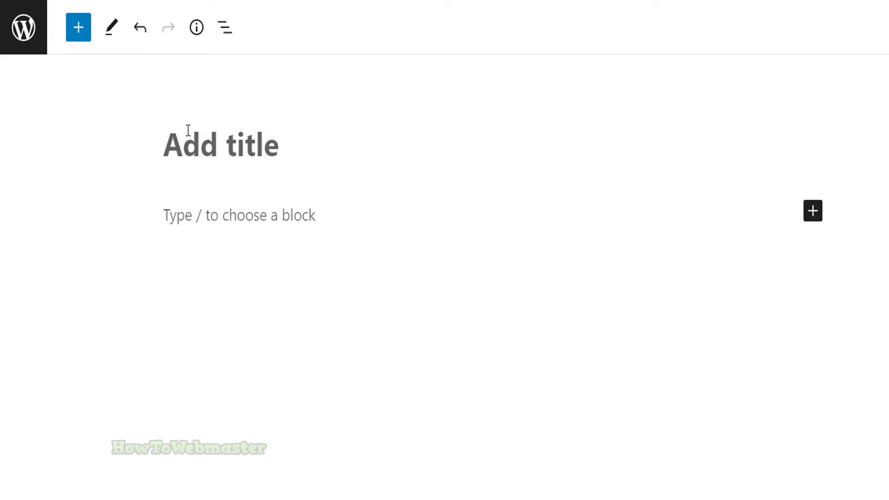
- Paste in the post title and insert an Aiomatic Article block below it
click(275, 138)
text(Weight Loss title)
drag(323, 150, 477, 146)
click(347, 280)
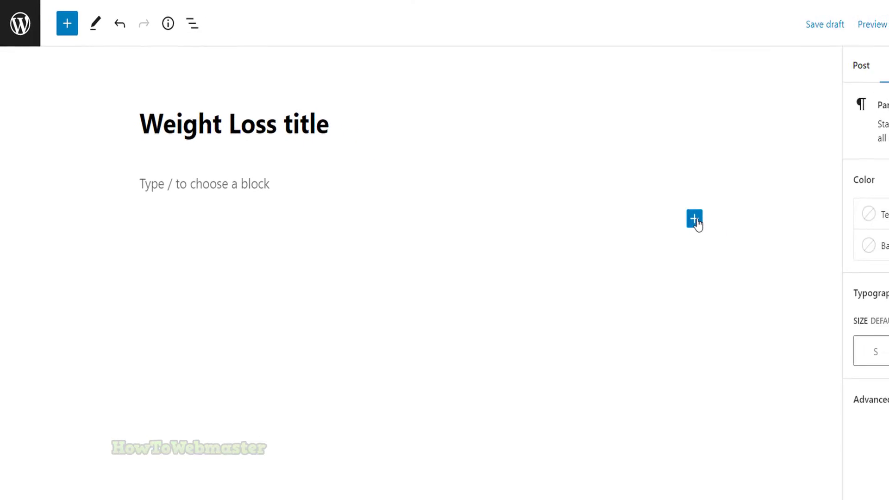
click(694, 219)
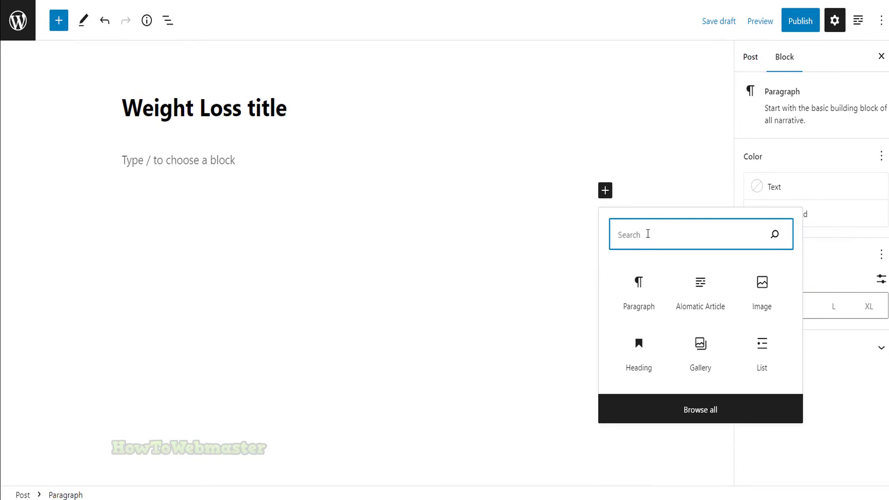
text(aio)
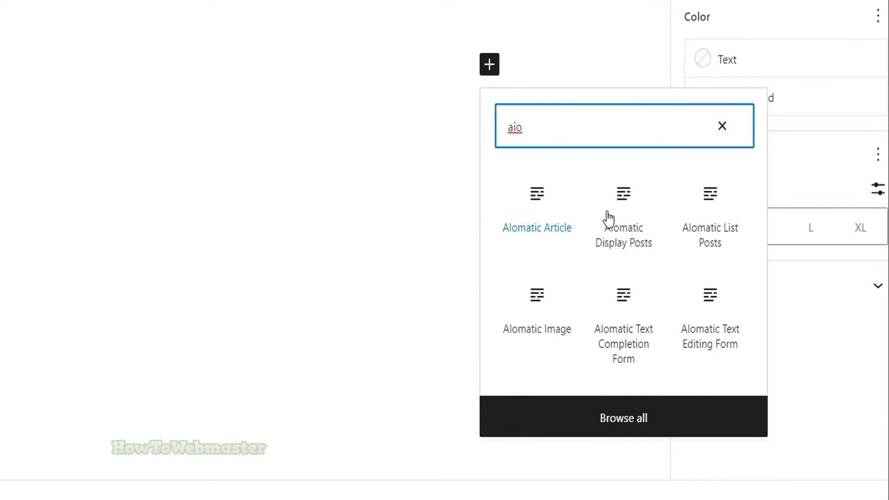
click(533, 234)
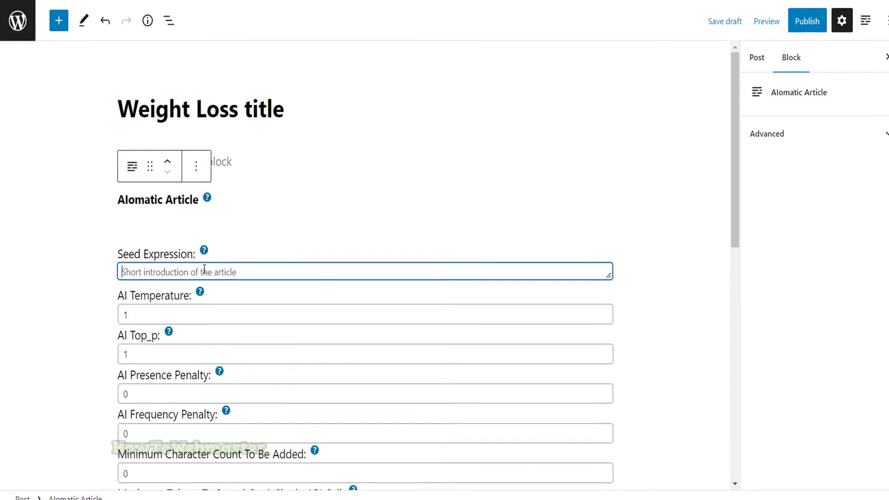
- Seed the block with 'What is the Keto diet for weight loss' and review the AI Temperature and Presence Penalty help
text(How)
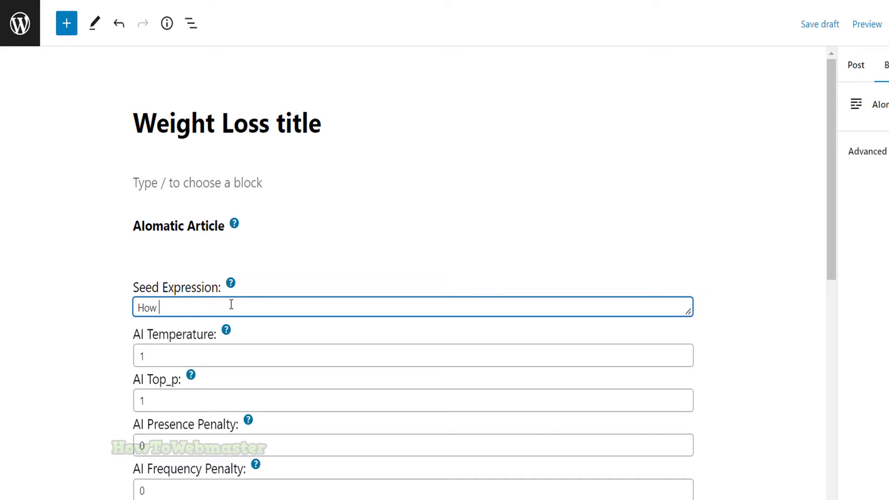
key(ctrl+a)
text(What is the Keto diet for weight loss)
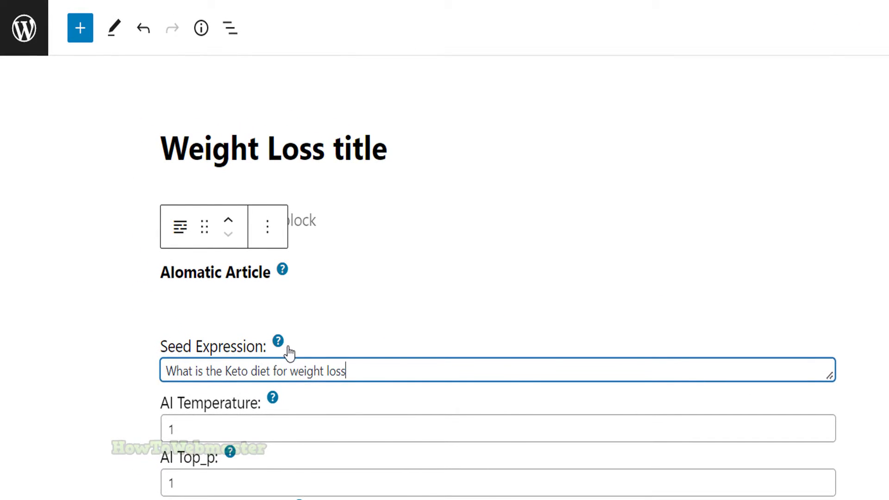
scroll(743, 315, down, 3)
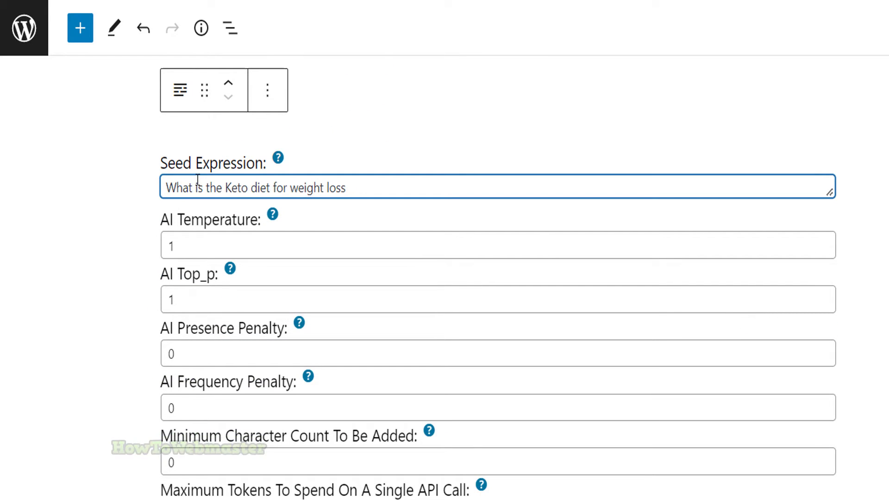
shift+click(399, 186)
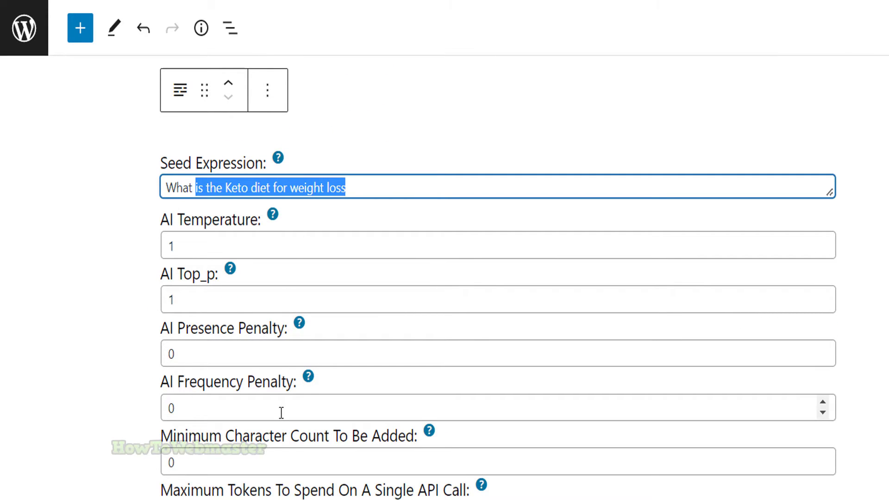
scroll(281, 412, down, 5)
scroll(427, 414, up, 5)
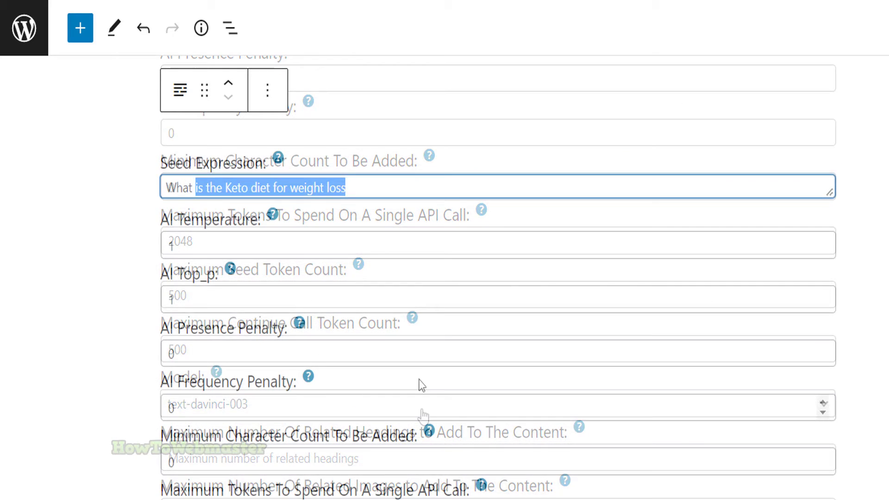
mouse_move(274, 220)
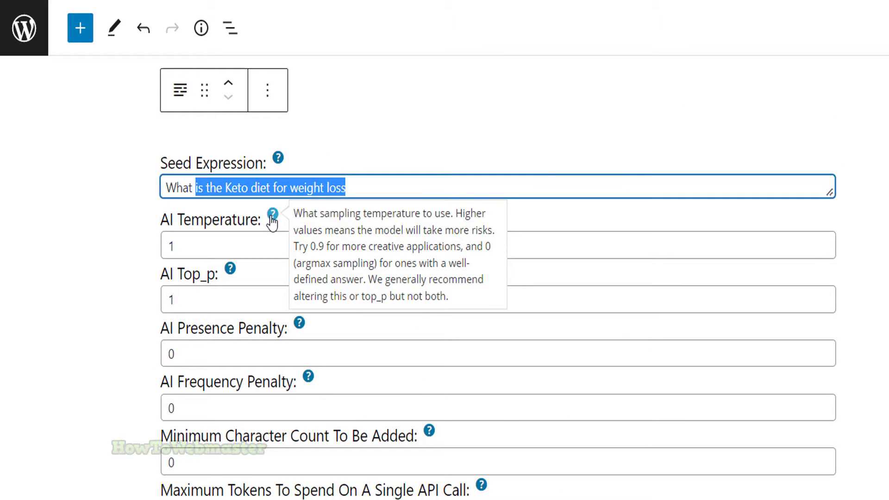
mouse_move(296, 330)
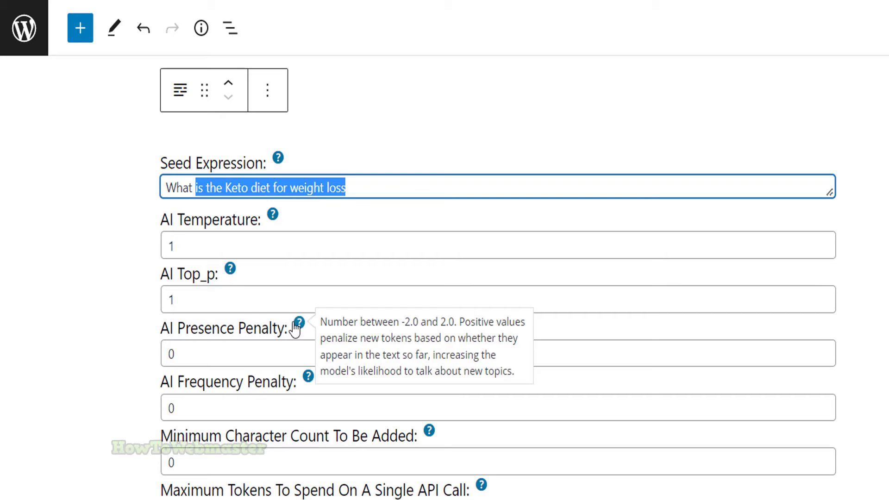
scroll(448, 396, down, 5)
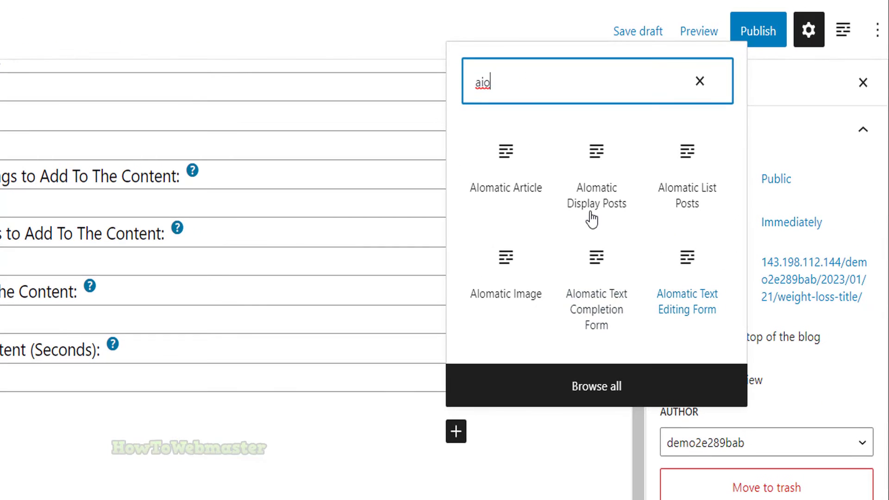
- Add an Aiomatic Image block seeded with 'Keto Diet' at 512x512 size
click(507, 271)
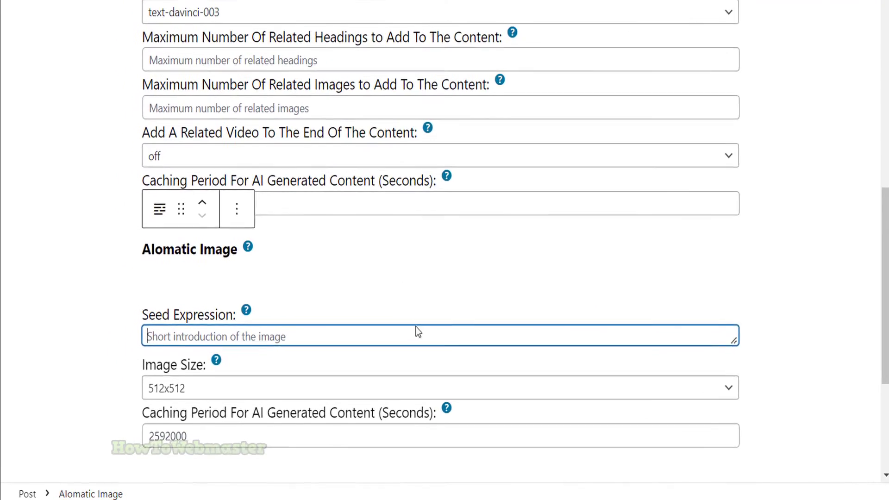
text(Keto)
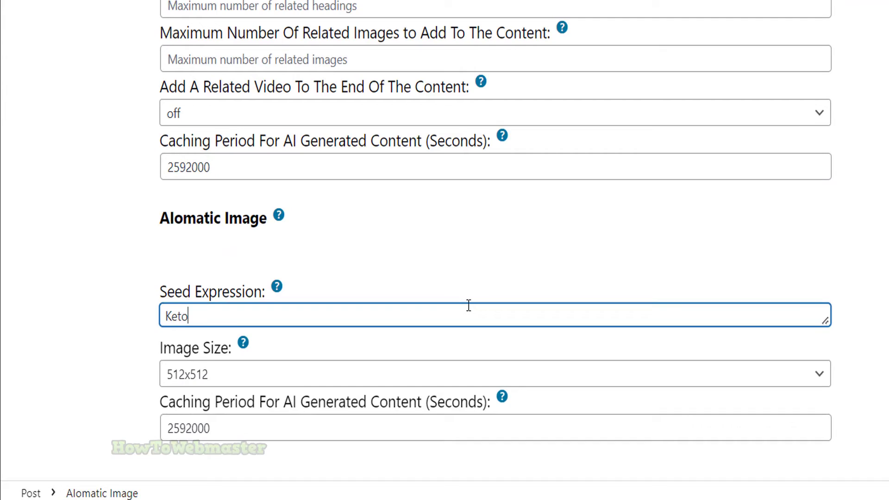
text( Diet)
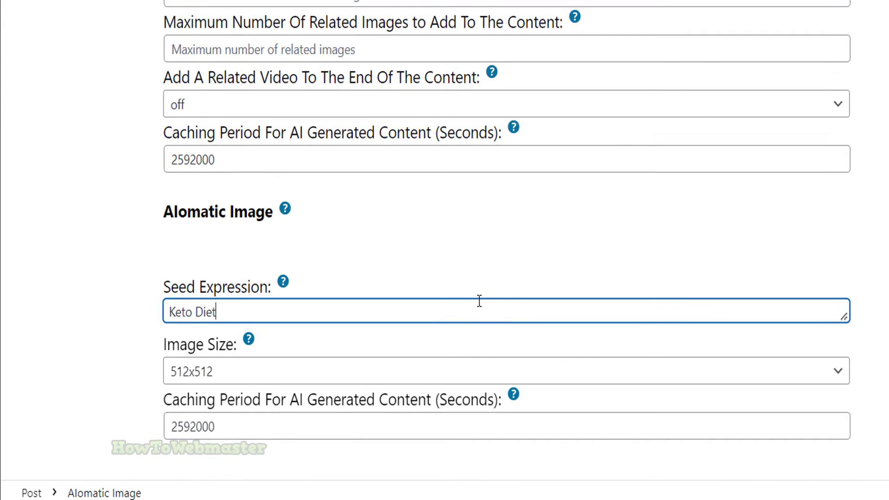
scroll(483, 281, down, 4)
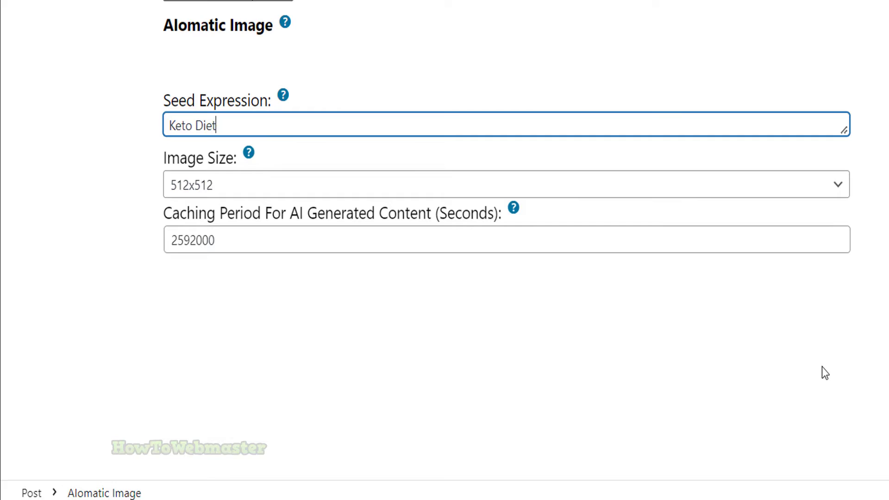
click(836, 306)
- Insert another Aiomatic Article block under the image, seeded with 'Top 10 Keto Diet Foods'
click(838, 293)
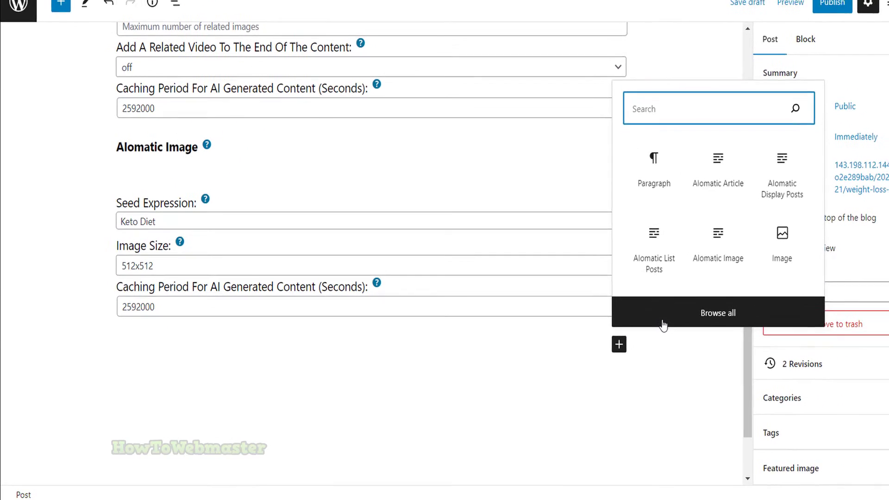
text(alo)
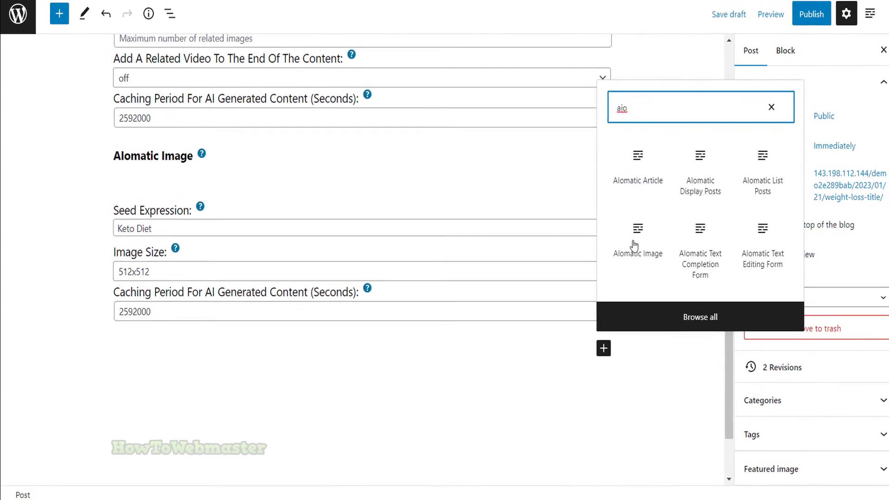
click(651, 155)
scroll(284, 385, down, 5)
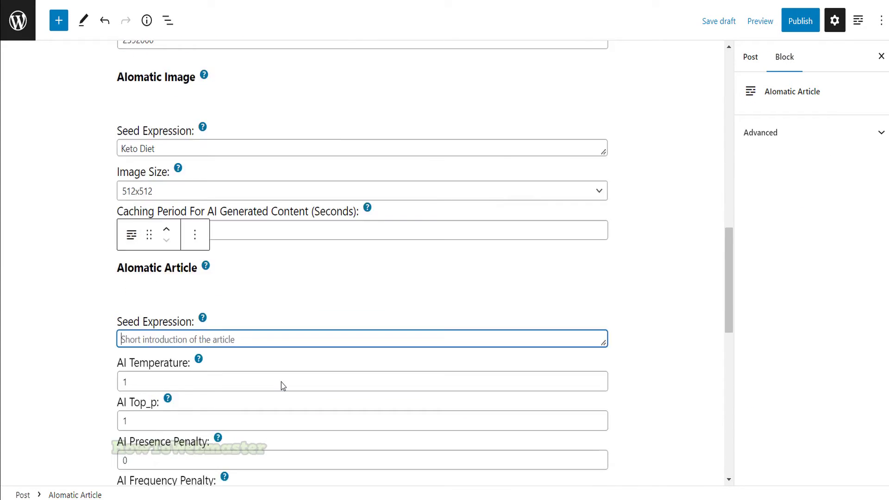
text(Top 10 Keto Diet Foods)
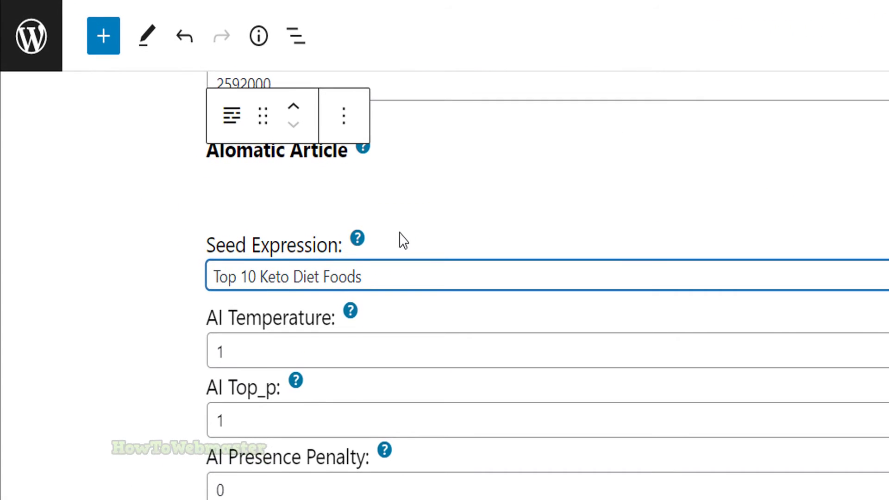
scroll(404, 241, up, 5)
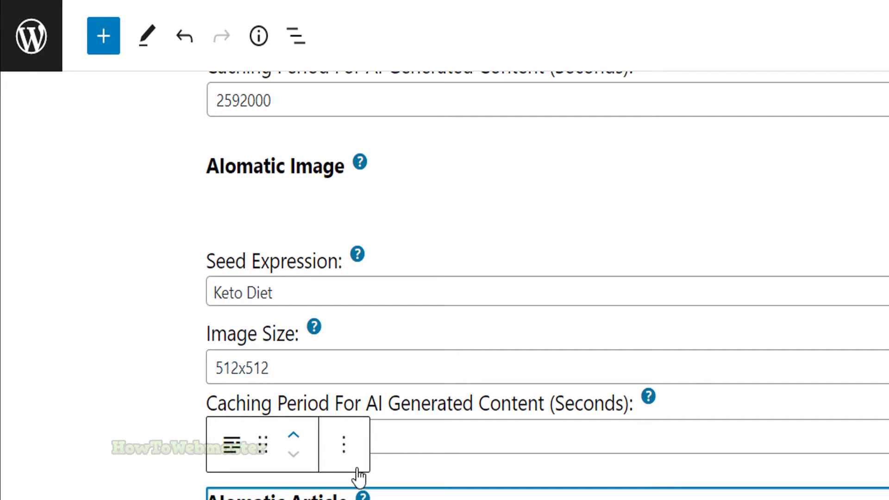
scroll(548, 285, down, 5)
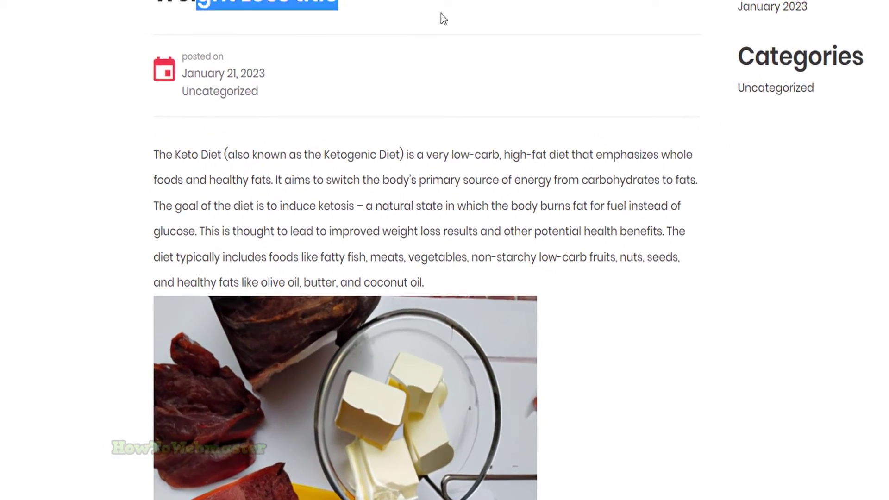
scroll(261, 25, down, 5)
drag(251, 2, 517, 47)
scroll(523, 88, down, 5)
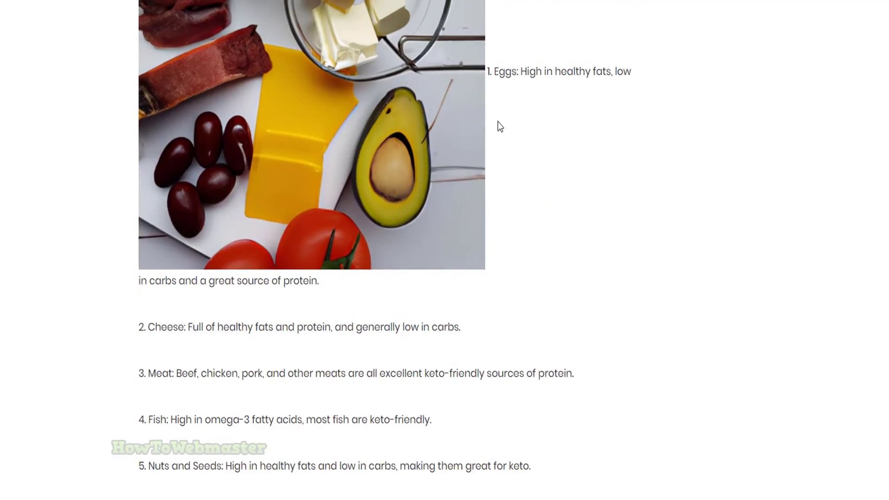
scroll(392, 130, up, 5)
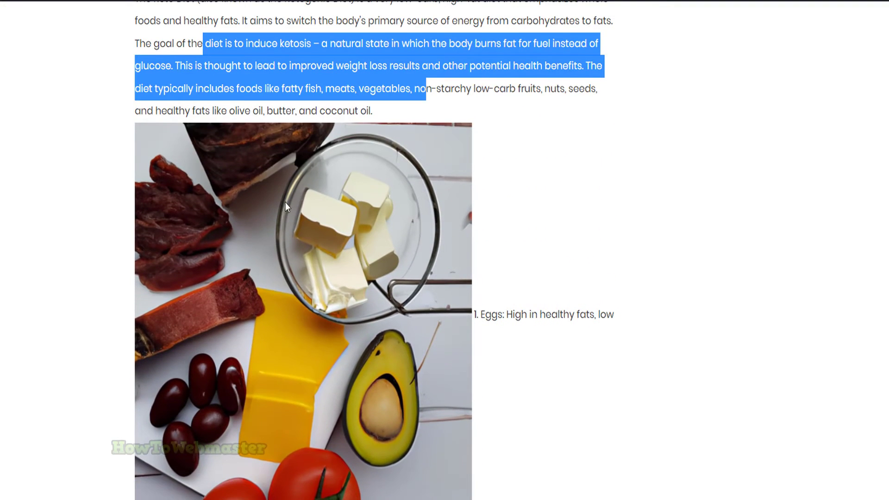
scroll(447, 227, down, 3)
drag(479, 167, 571, 365)
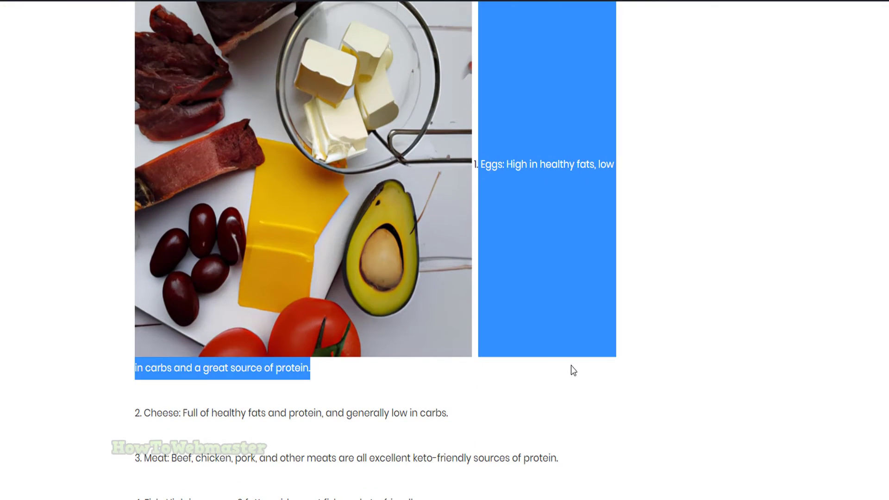
scroll(571, 365, down, 5)
click(493, 339)
scroll(253, 271, down, 5)
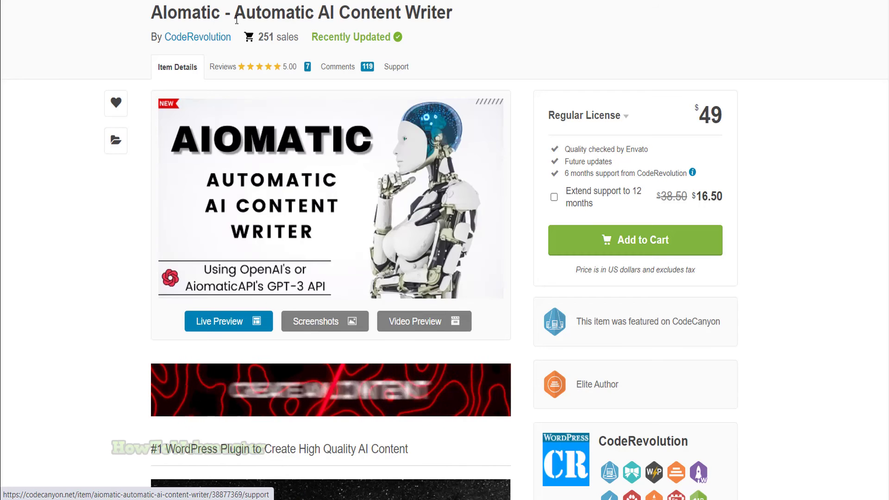
- Scroll through the Aiomatic CodeCanyon item page's feature banners and license details
scroll(479, 343, down, 2)
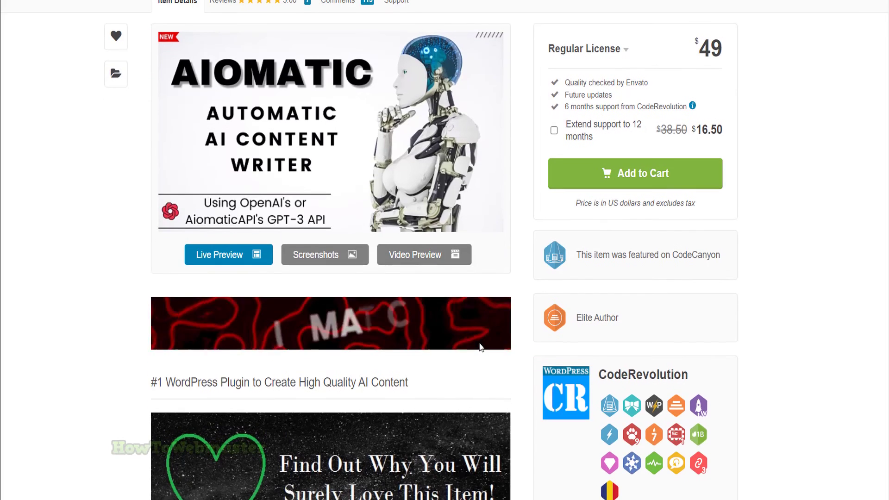
scroll(31, 73, down, 5)
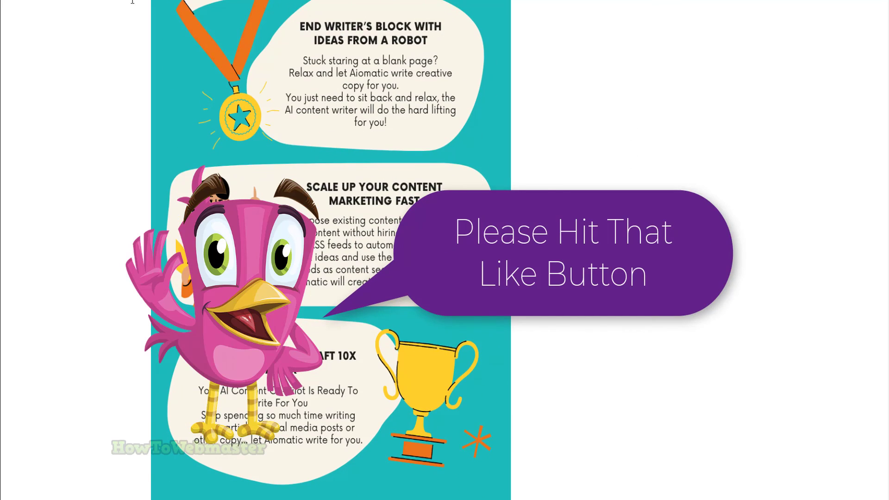
scroll(133, 2, down, 8)
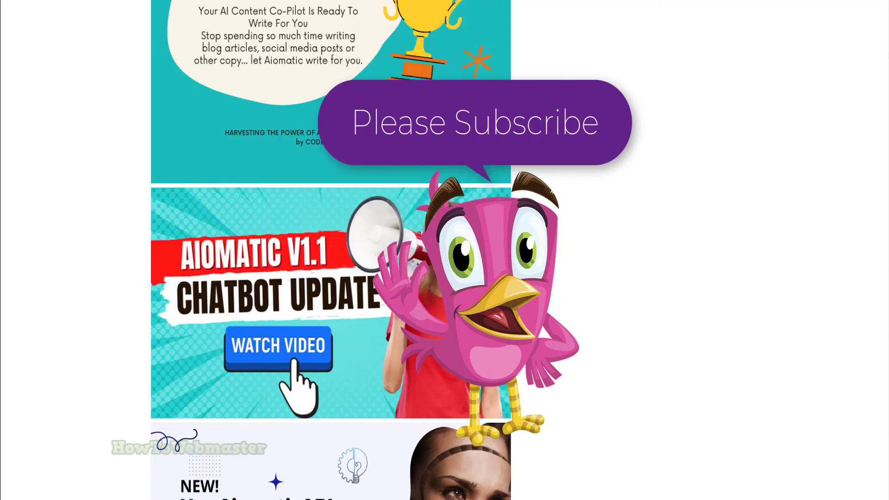
scroll(40, 274, down, 9)
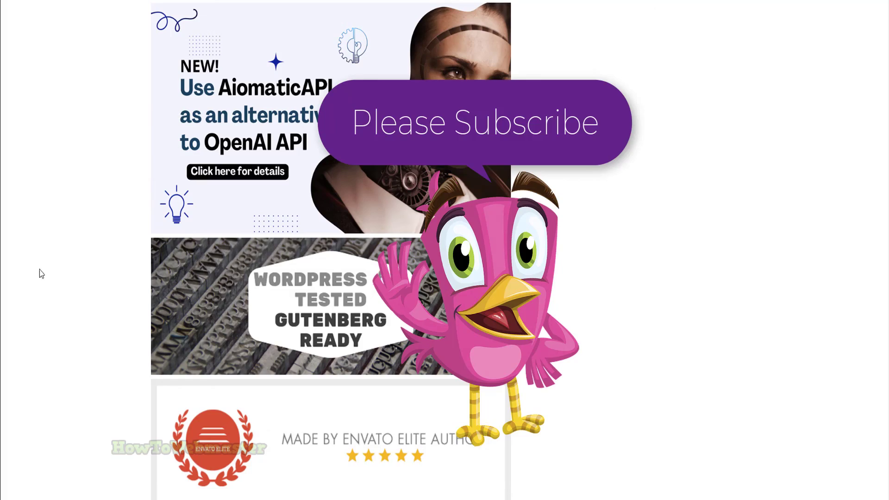
scroll(302, 331, down, 13)
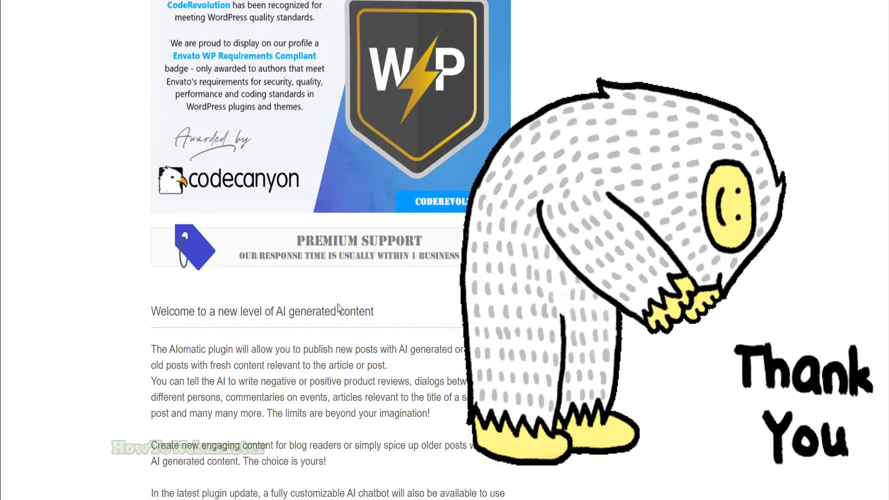
scroll(338, 308, up, 20)
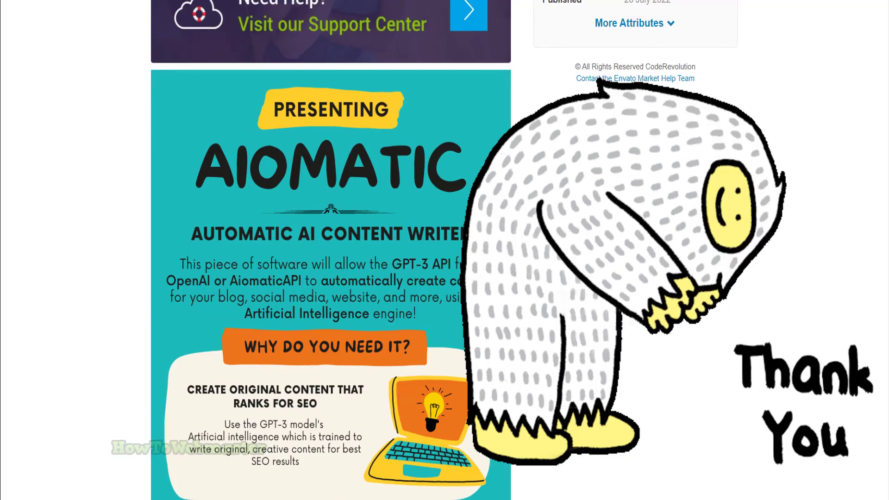